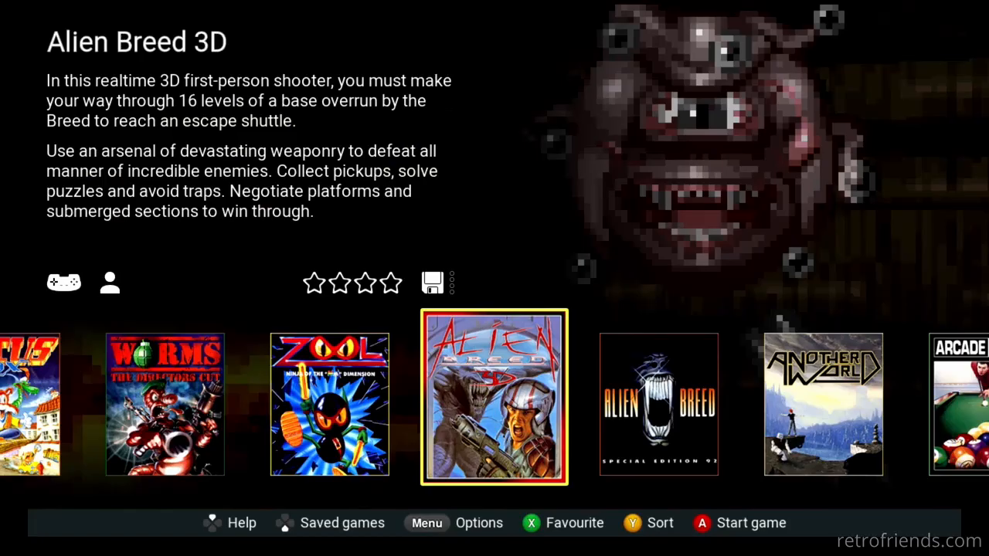
Step: Check the installed firmware build in System information under Advanced options, then return to the carousel
key("Menu")
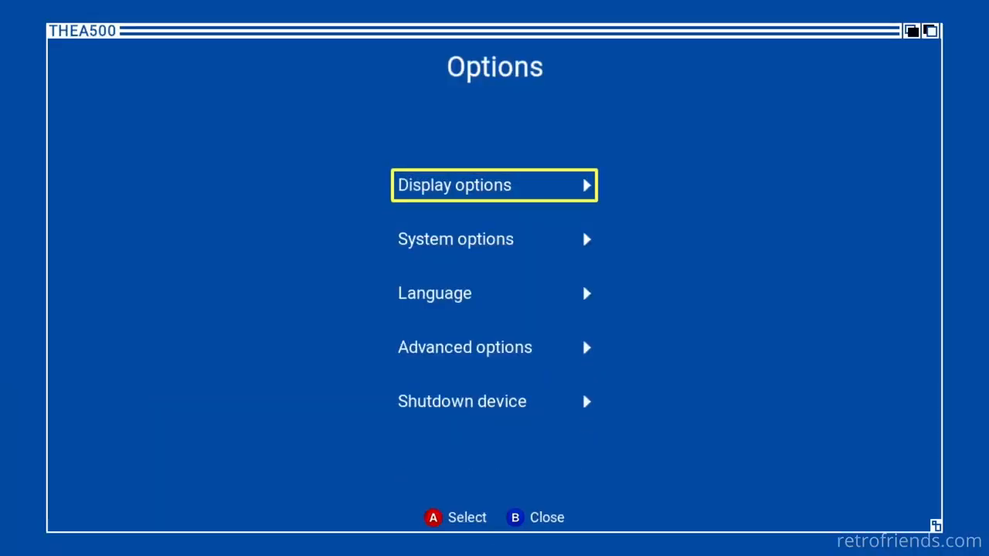
key("Down")
key("Down")
key("Down")
key("Return")
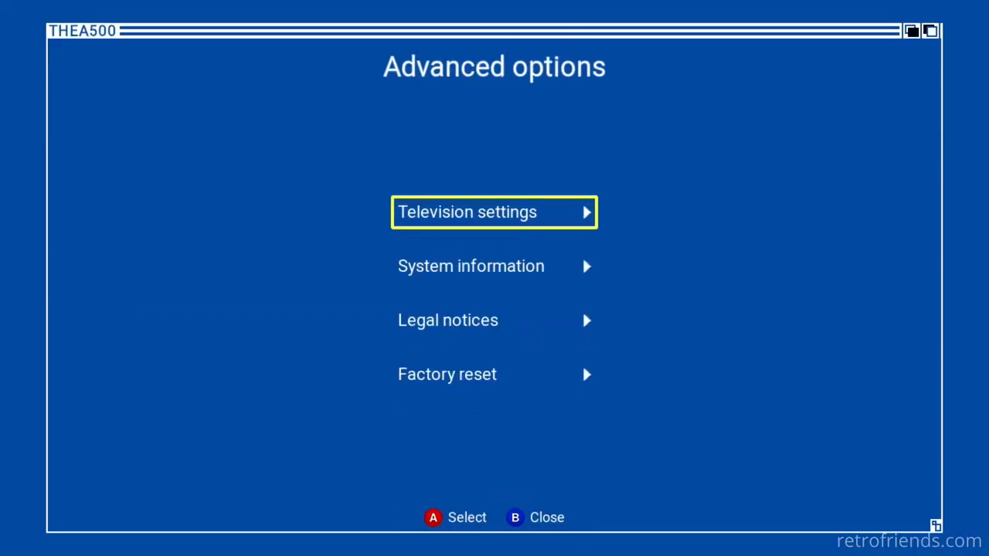
key("Down")
key("Return")
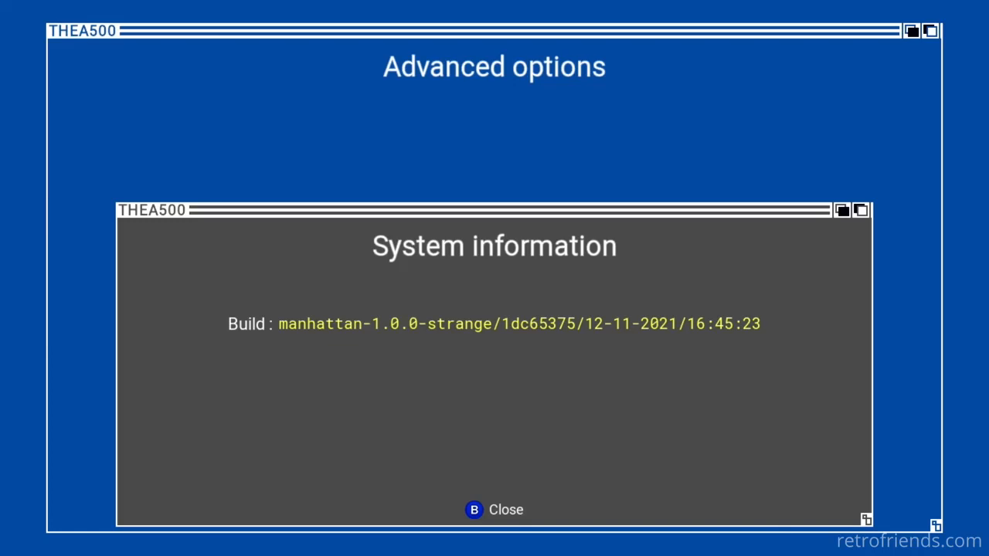
key("Escape")
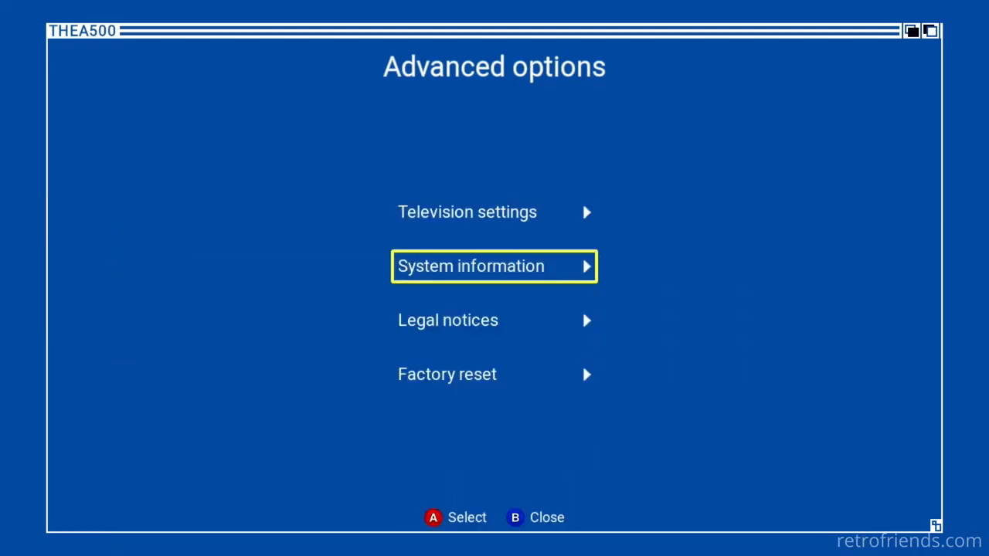
key("Escape")
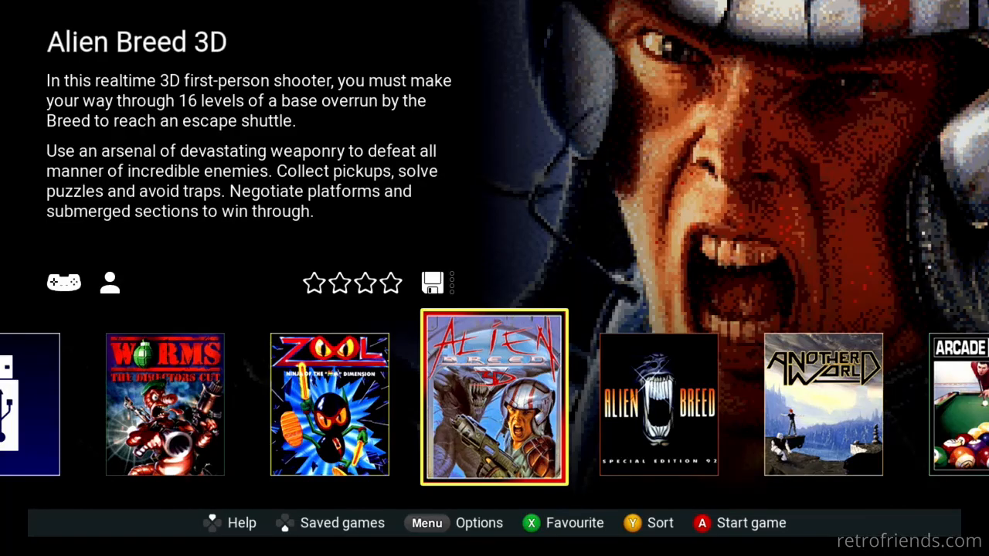
Step: Launch USB Media Access, which reports the WHDLoad package missing from the stick
key("Left")
key("Left")
key("Left")
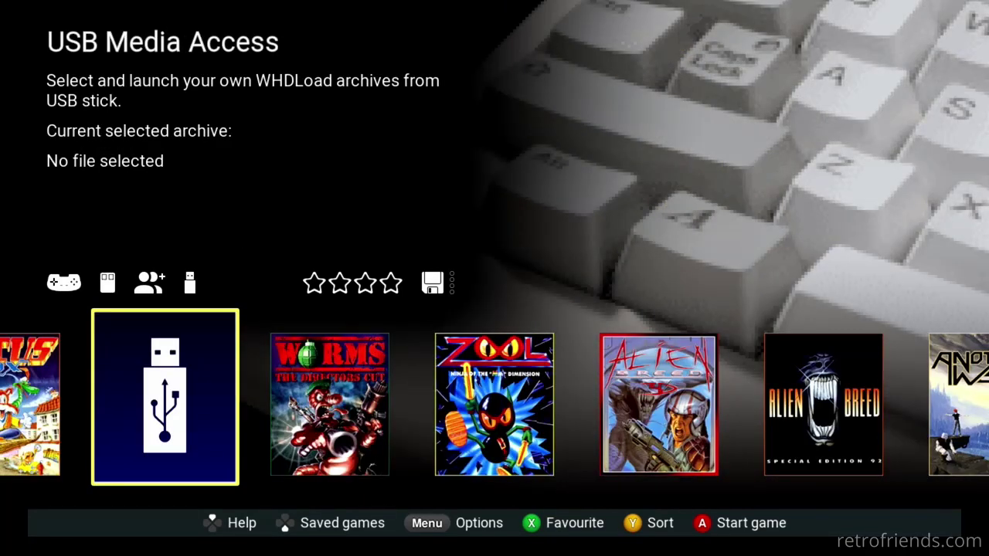
key("Return")
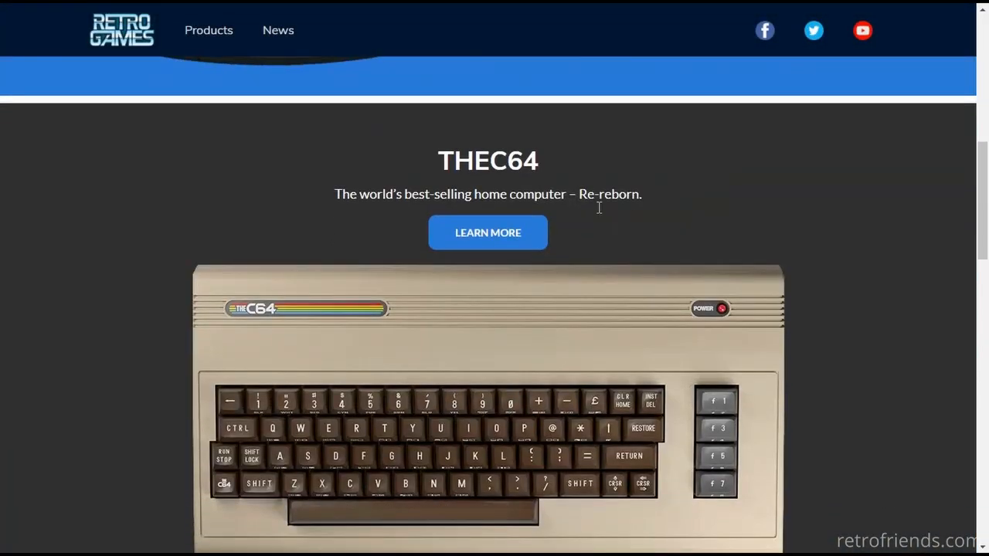
scroll(599, 209, "up", 6)
scroll(598, 208, "up", 4)
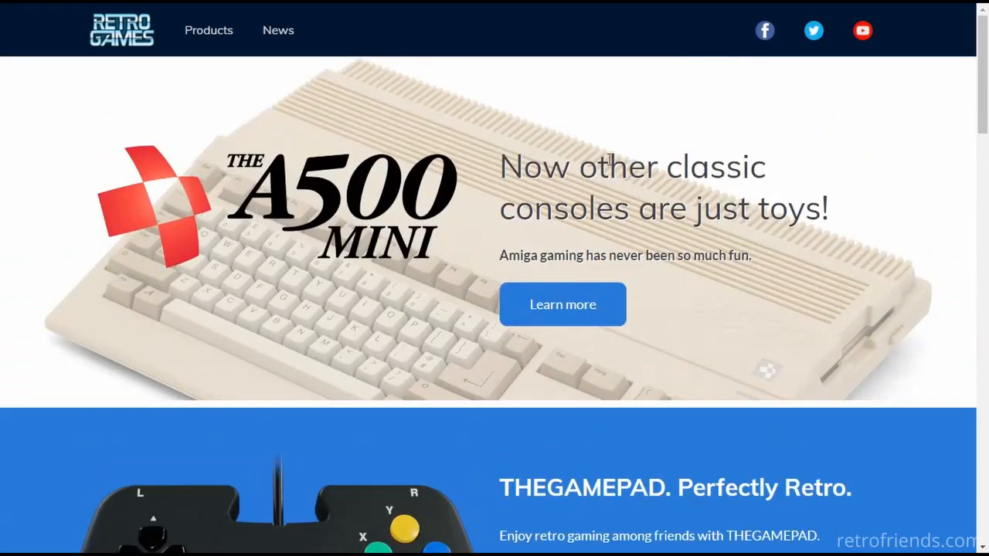
Step: Navigate Products > THEA500 Mini > Support on the Retro Games website
left_click(195, 43)
mouse_move(171, 230)
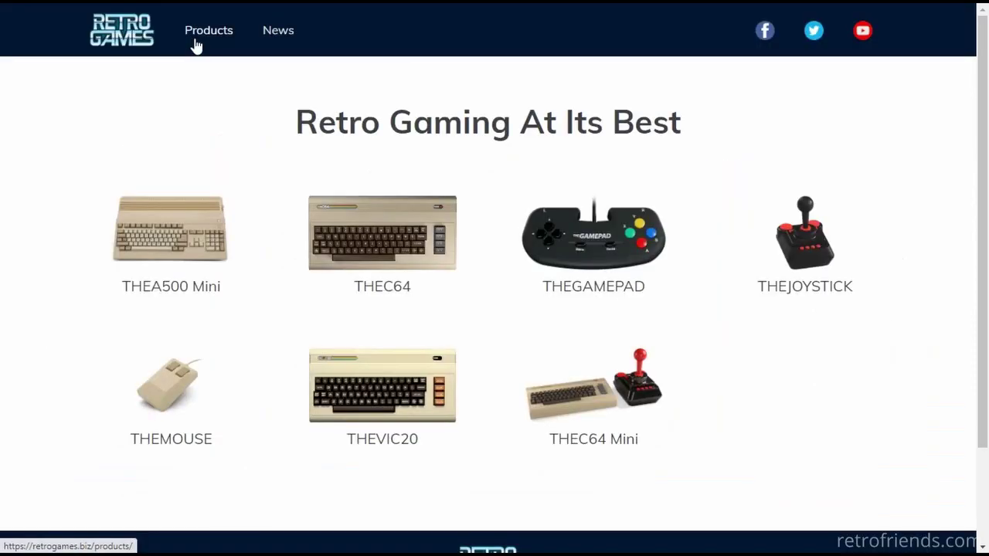
left_click(178, 233)
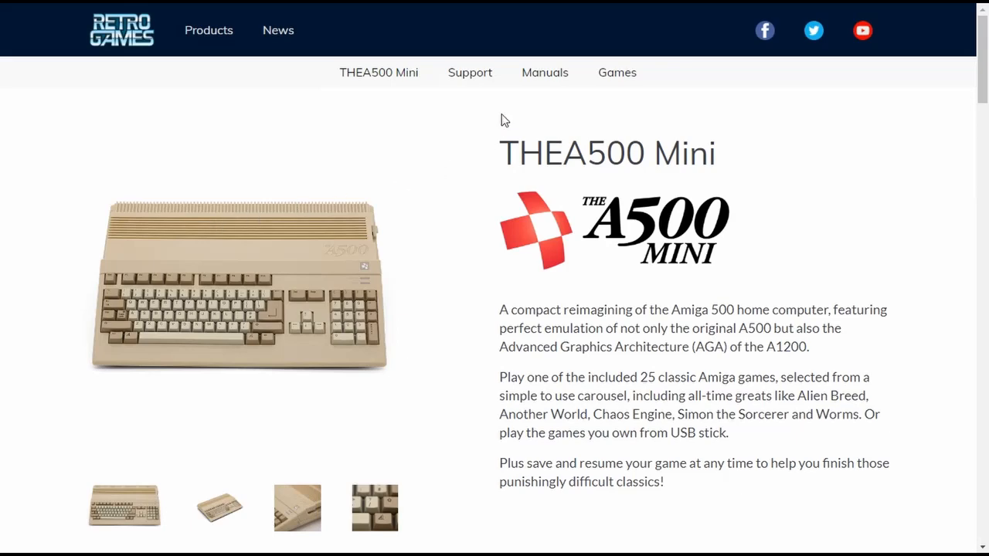
left_click(469, 72)
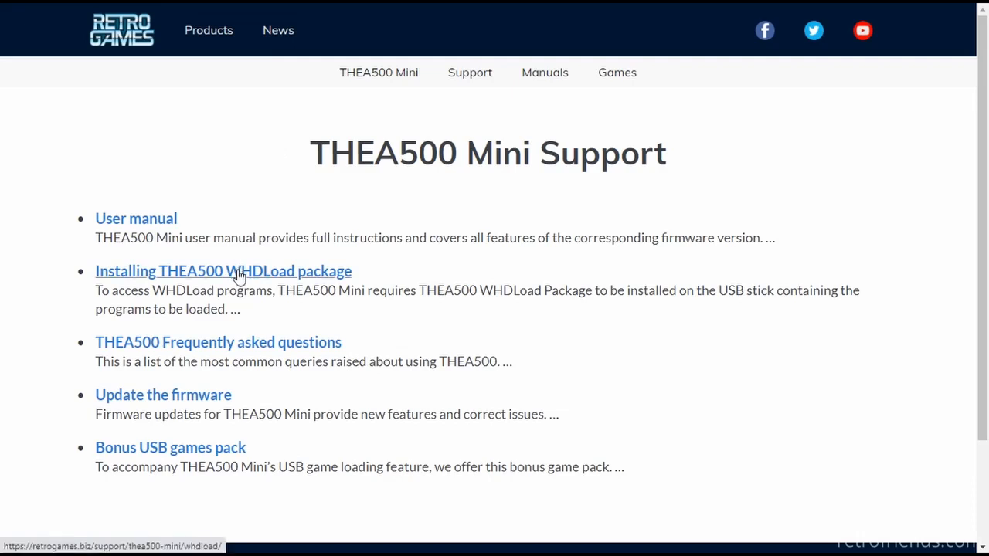
Step: Open the Update The Firmware page with the v1.1.1 download and update steps
left_click(193, 404)
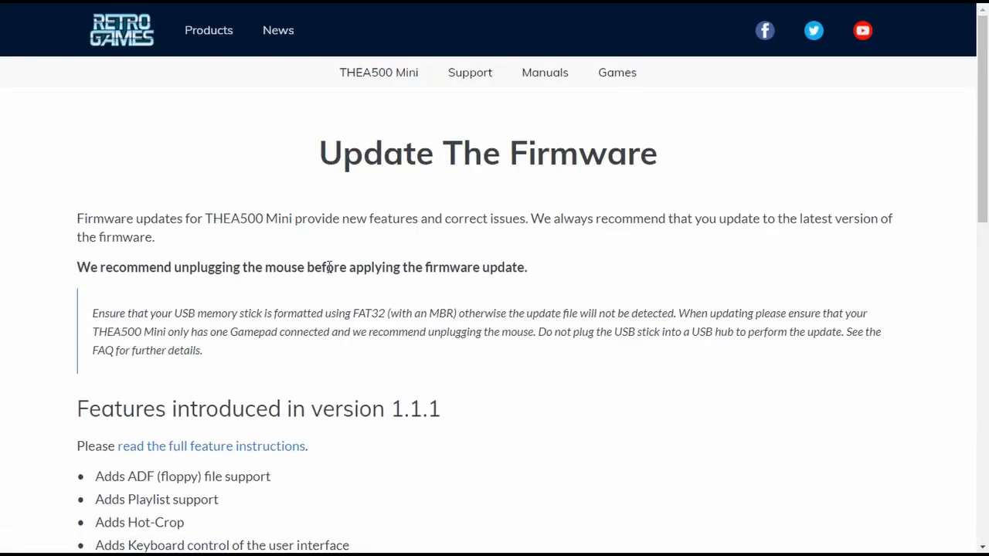
scroll(330, 268, "down", 2)
scroll(329, 268, "down", 1)
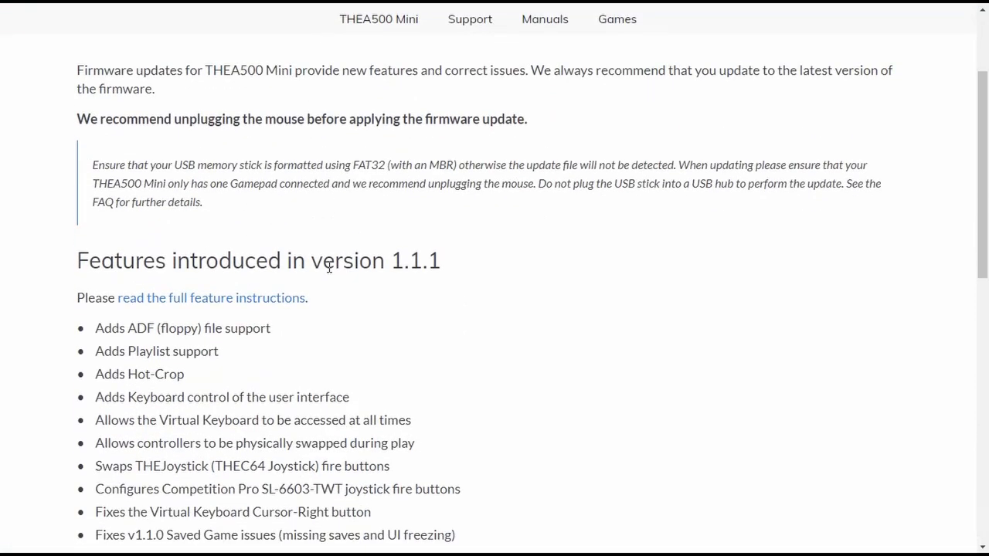
scroll(329, 268, "down", 1)
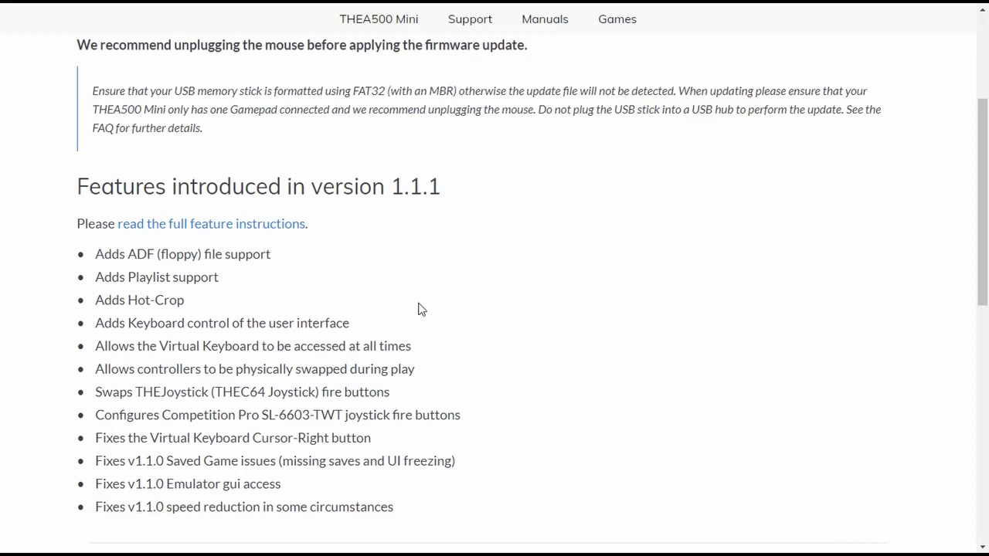
scroll(424, 305, "down", 3)
scroll(432, 332, "down", 3)
scroll(406, 358, "down", 2)
scroll(406, 357, "down", 3)
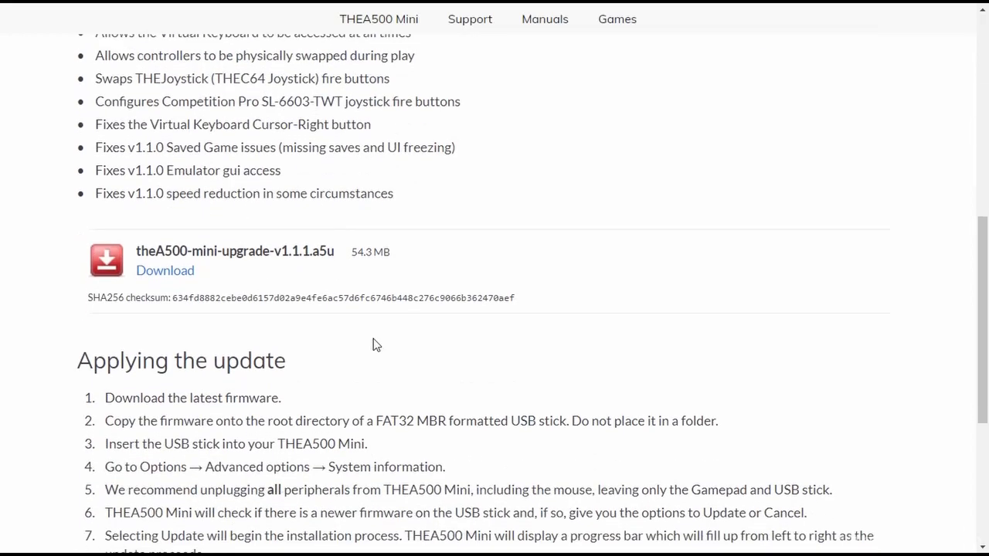
scroll(347, 309, "down", 2)
scroll(286, 193, "down", 3)
scroll(242, 145, "up", 1)
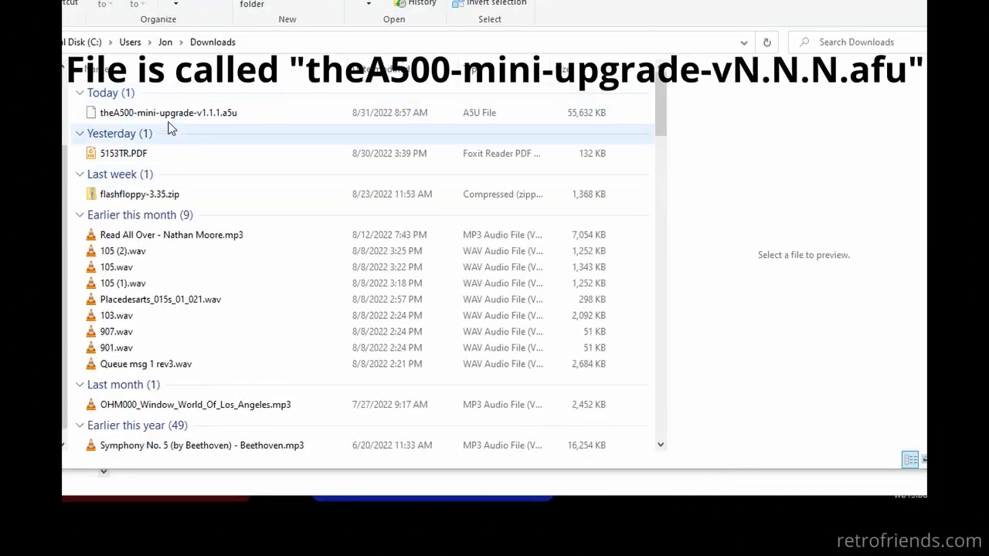
Step: Copy theA500-mini-upgrade-v1.1.1.a5u from Downloads to the USB drive (E:) root and eject the drive
left_click(170, 115)
right_click(170, 120)
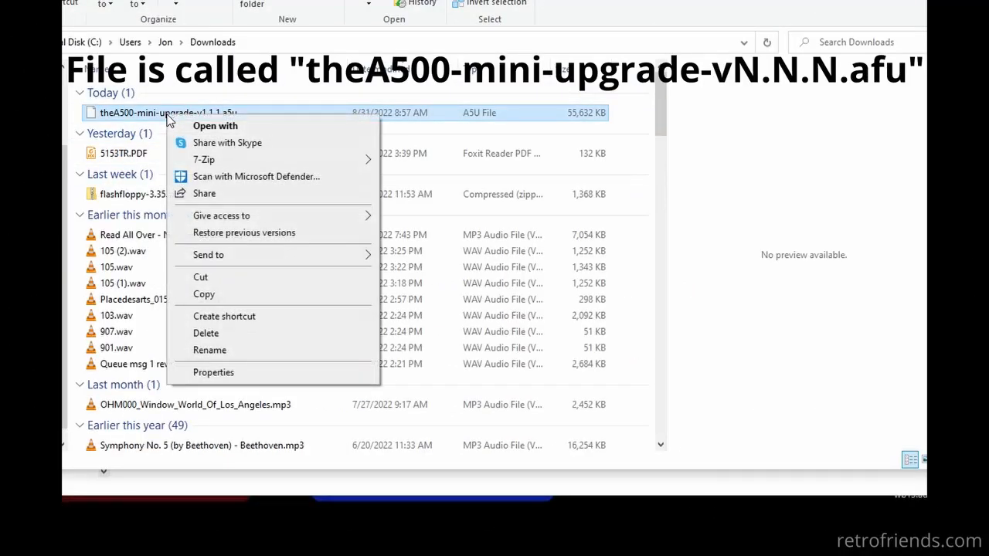
left_click(230, 294)
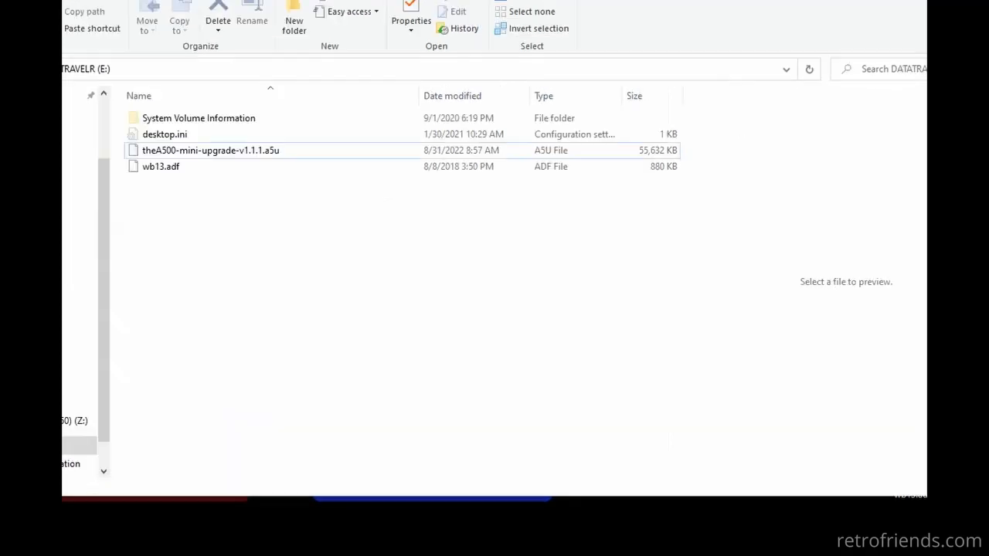
left_click(197, 160)
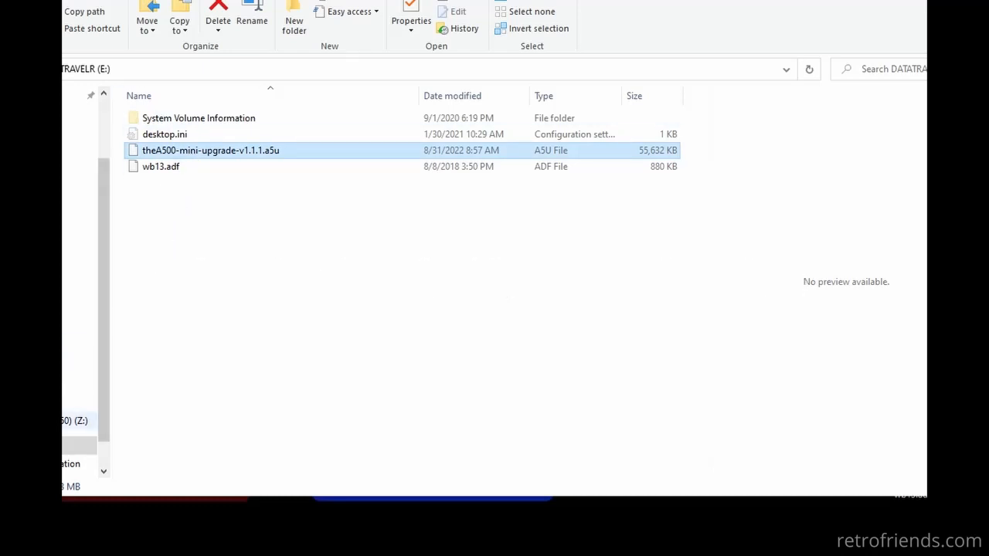
right_click(78, 445)
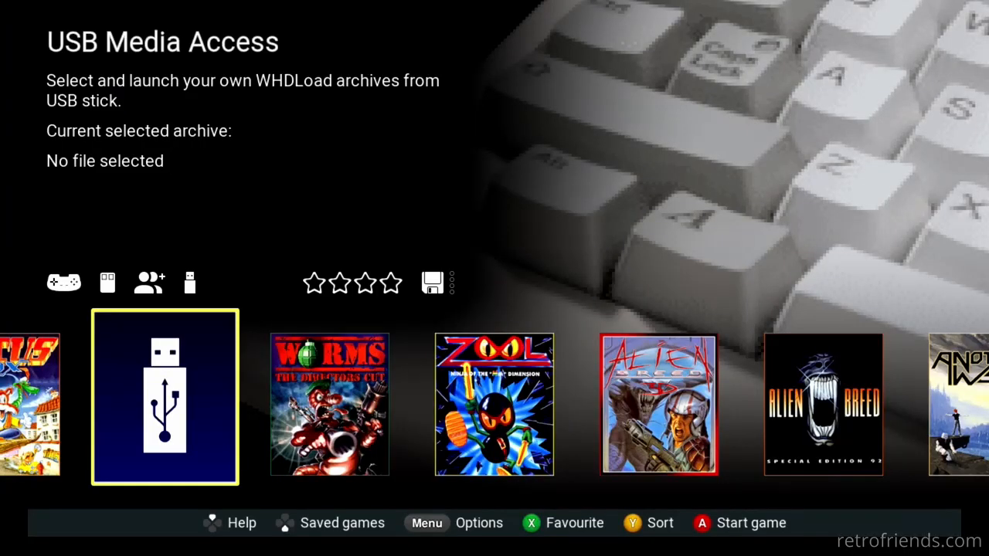
Step: Go to Advanced options > System information so the Mini detects firmware 1.1.1 on the stick
key("Menu")
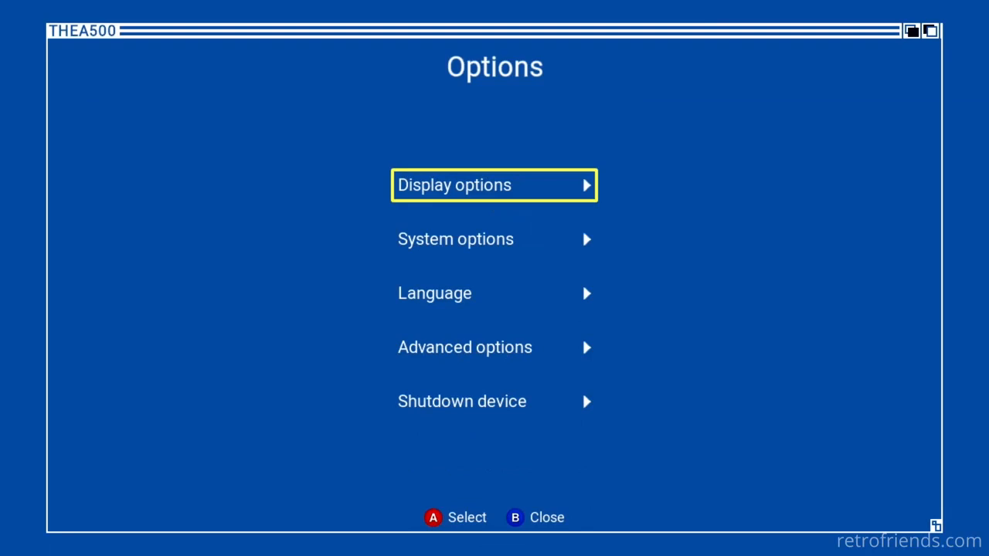
key("Down")
key("Down")
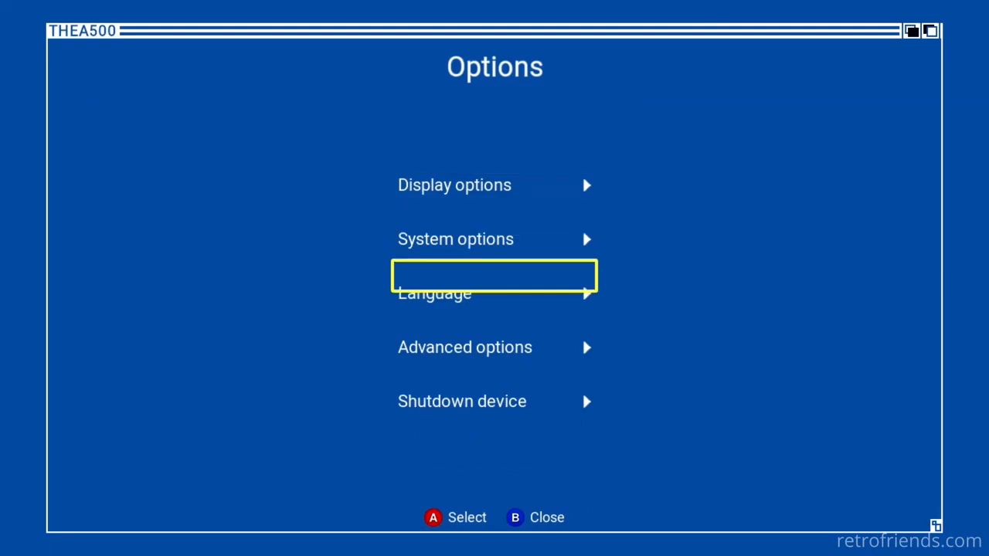
key("Down")
key("Return")
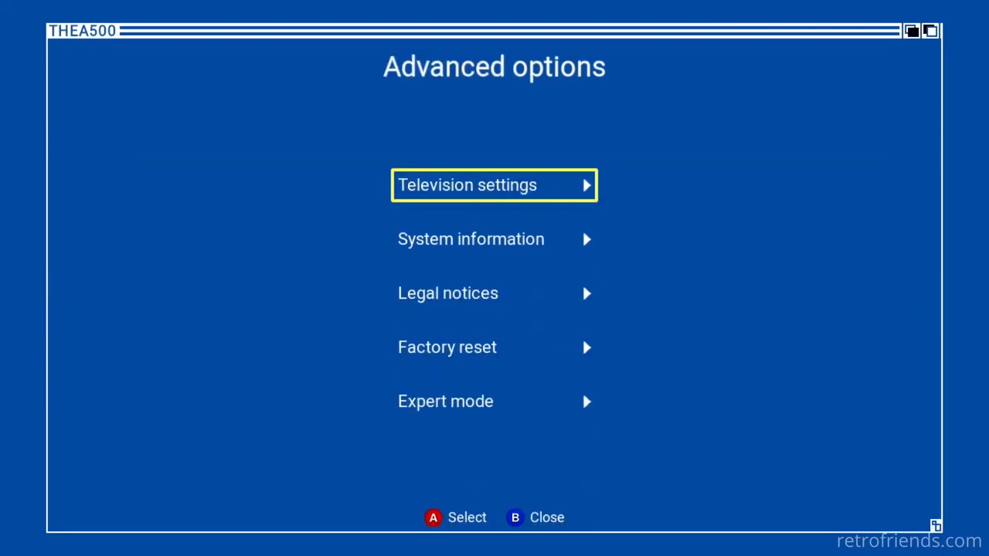
key("Down")
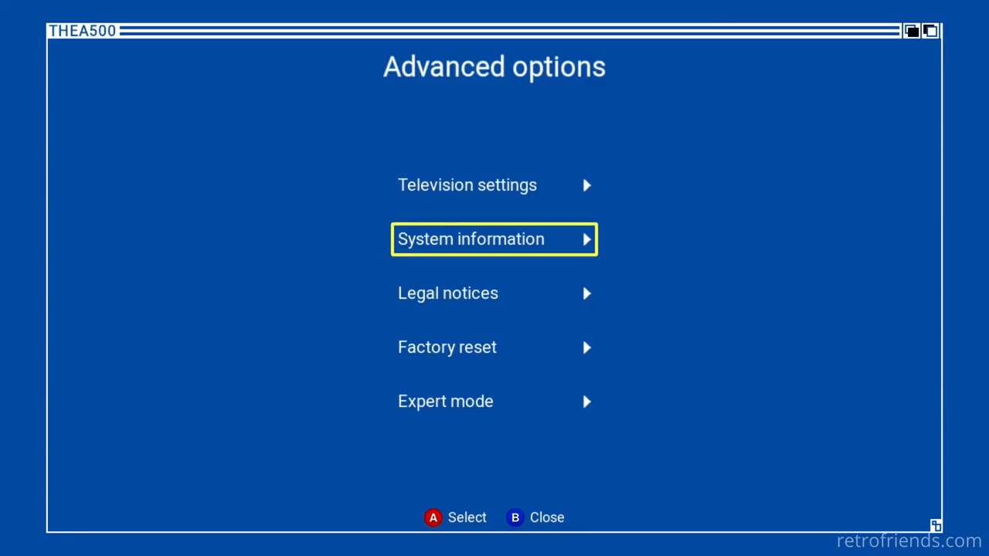
key("Return")
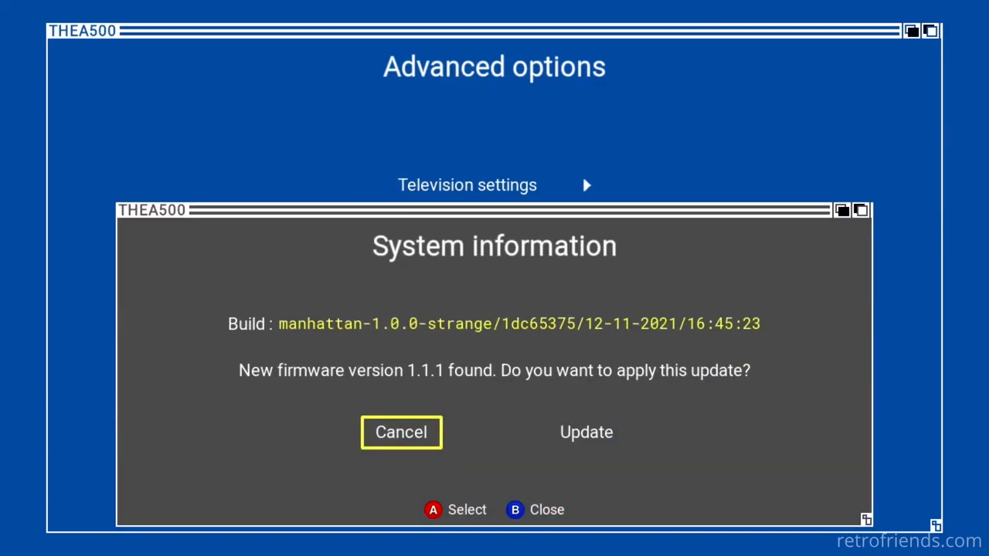
Step: Choose Update and confirm installing firmware 1.1.1, rebooting to the carousel
key("Right")
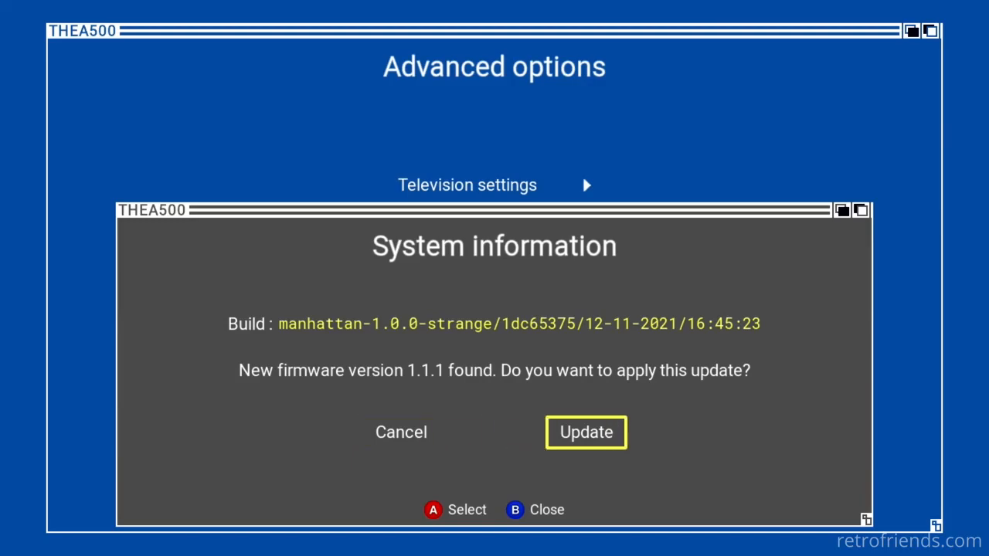
key("Return")
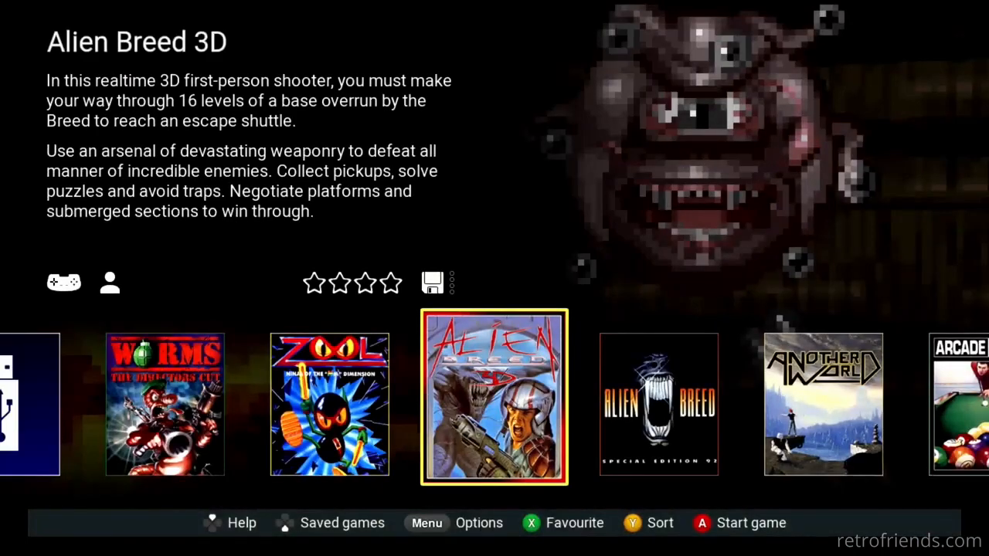
key("Menu")
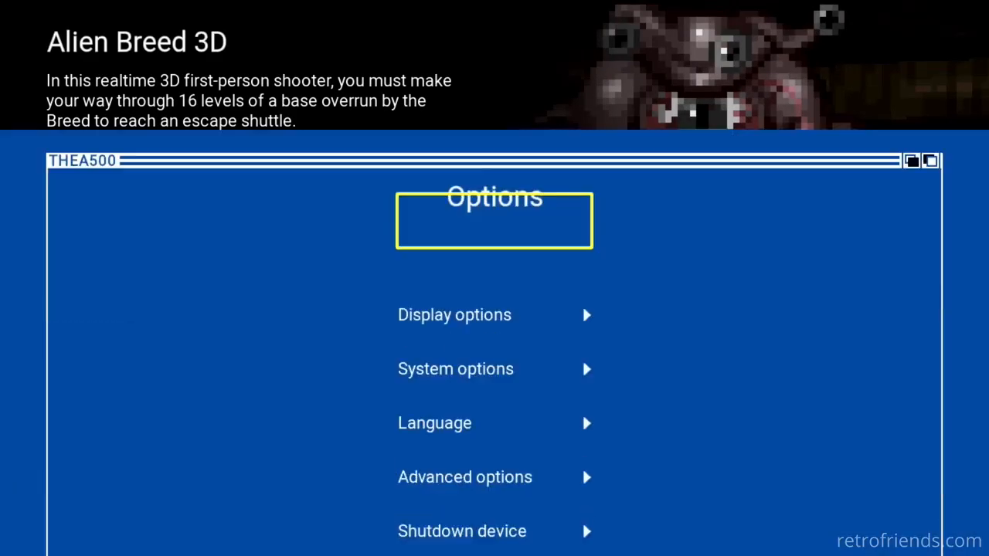
key("Down")
key("Down")
key("Down")
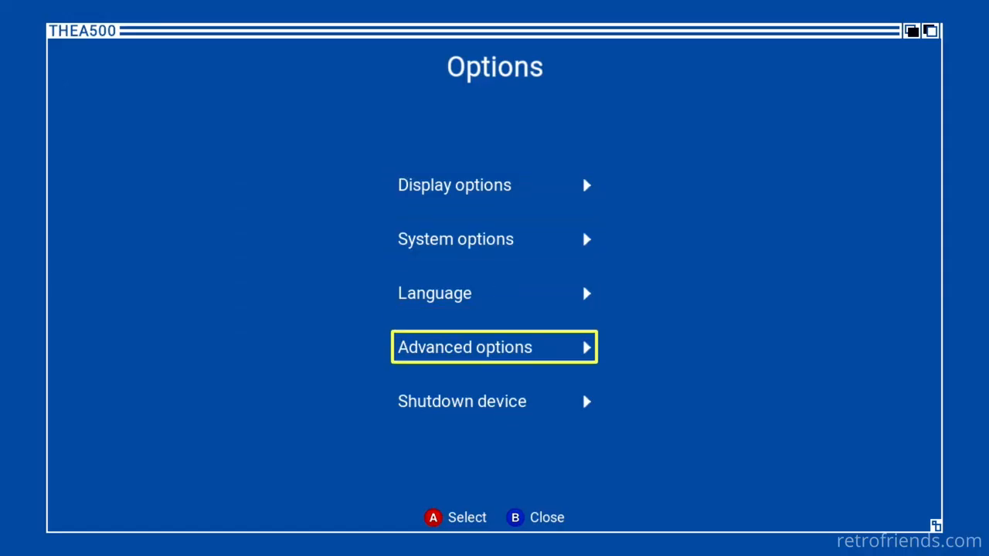
key("Return")
key("Down")
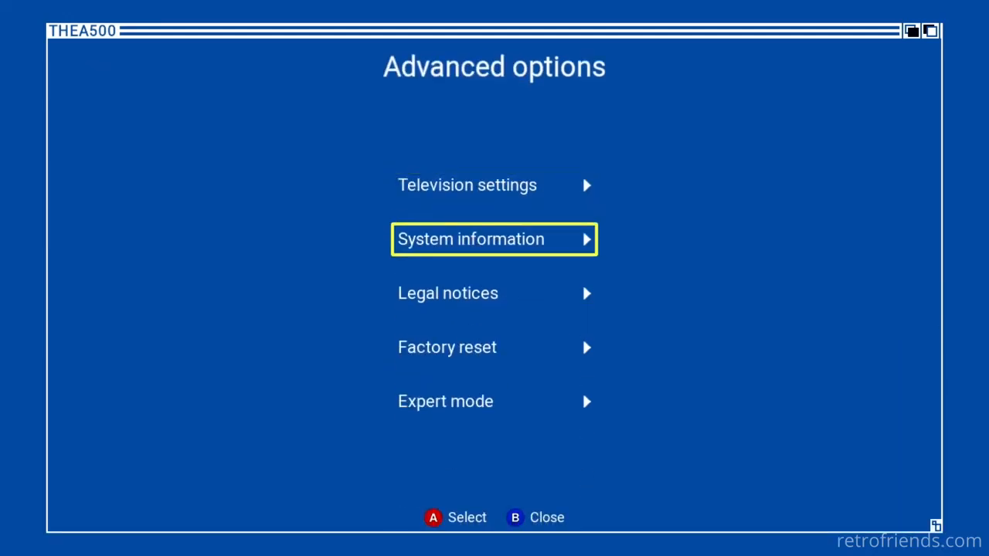
key("Return")
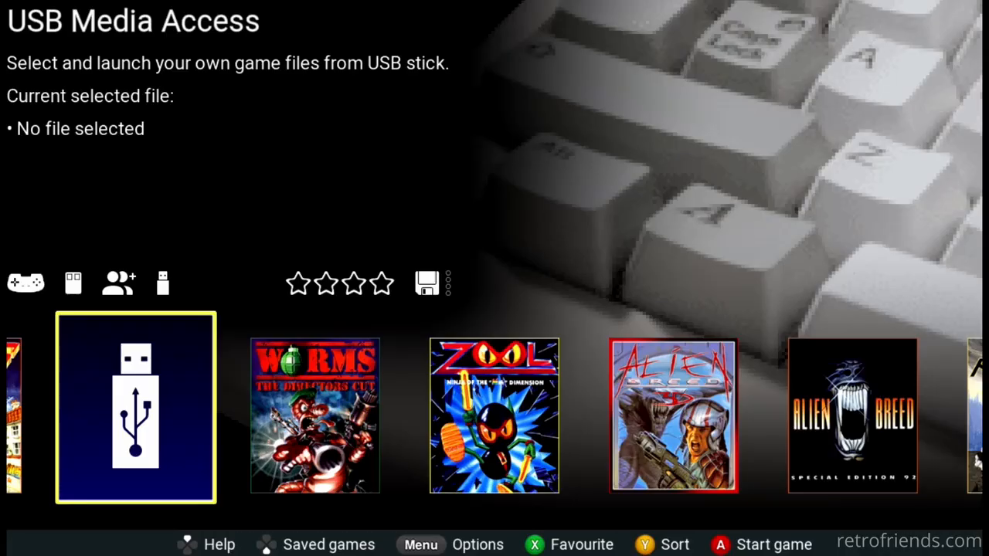
Step: Open the Media select browser from the USB Media Access tile to list the stick's files
key("Return")
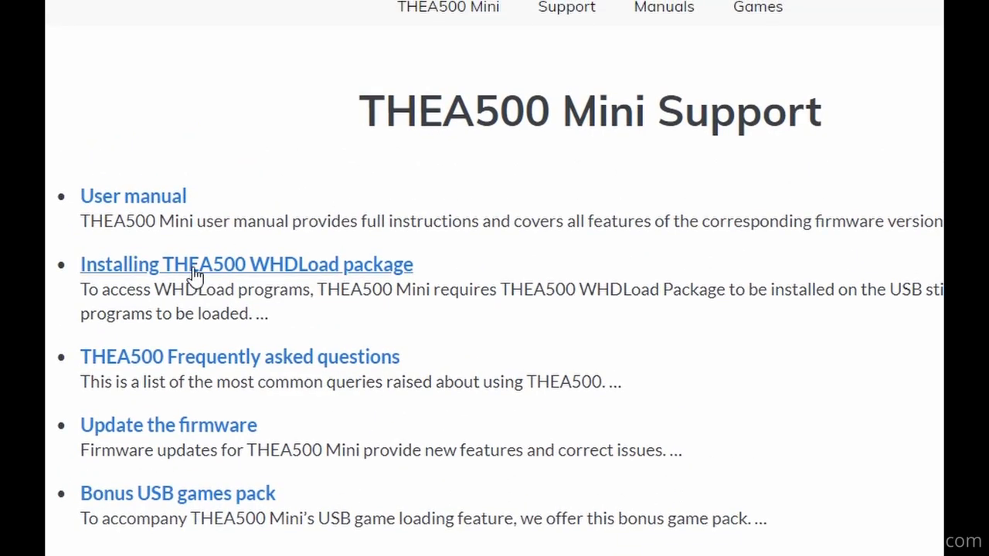
Step: Open the WHDLoad package guide and browse the zip's THEA500/whdboot folders in Google Drive before downloading it
left_click(195, 270)
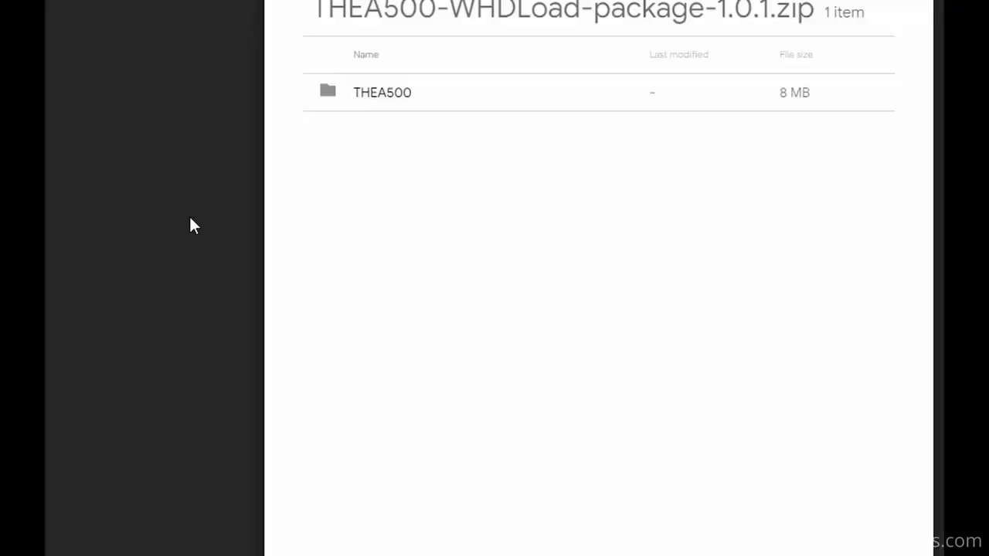
left_click(373, 96)
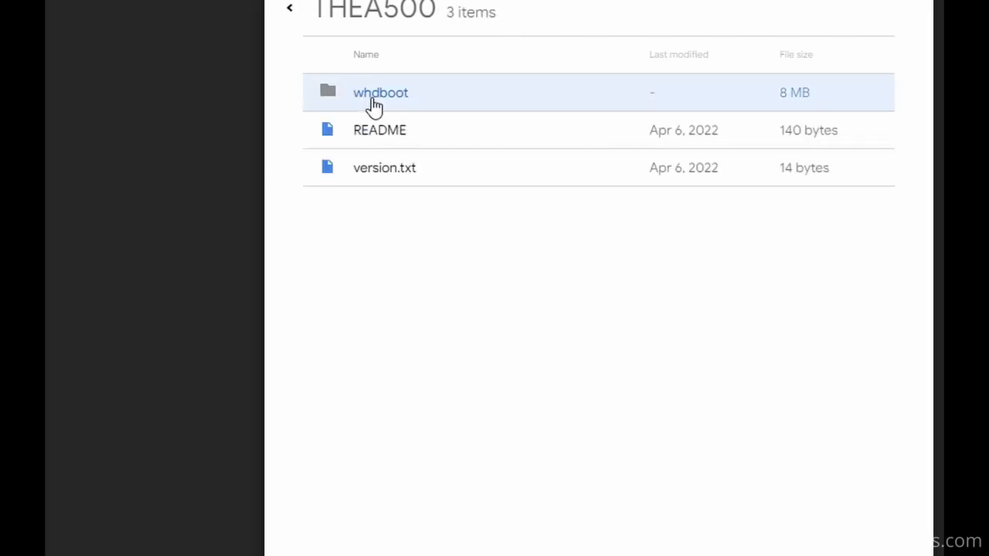
left_click(374, 96)
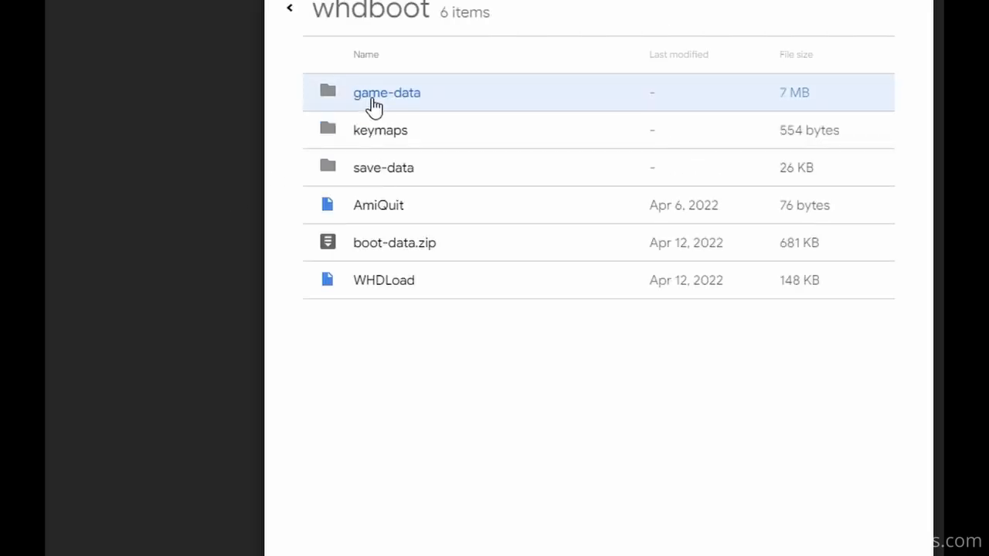
left_click(288, 9)
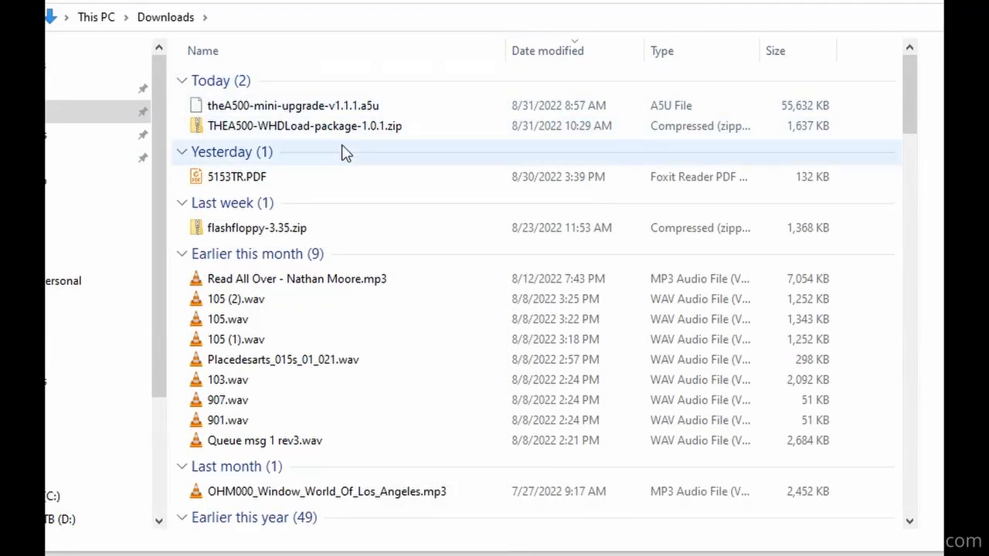
Step: Copy the THEA500 folder from THEA500-WHDLoad-package-1.0.1.zip to the root of DATATRAVELR (E:)
left_click(315, 130)
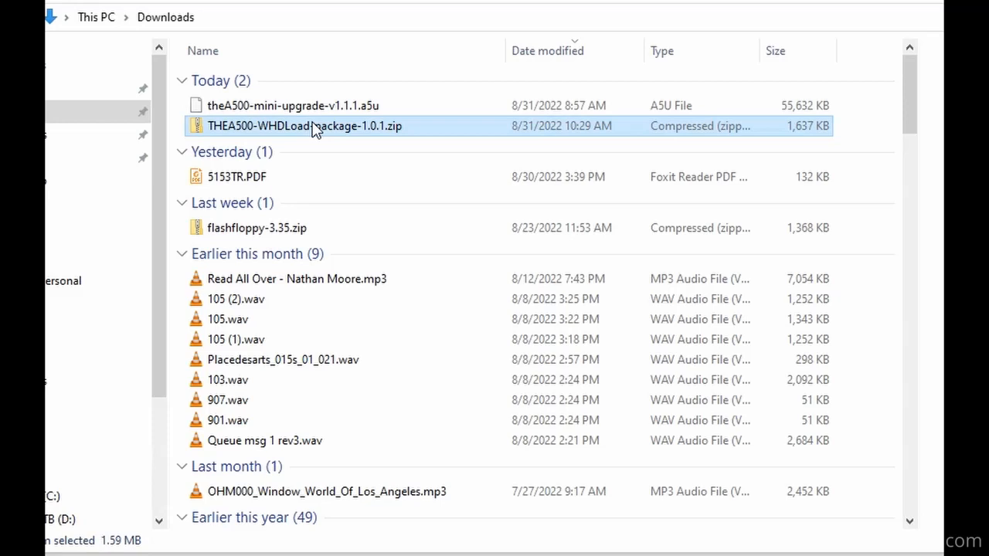
double_click(316, 130)
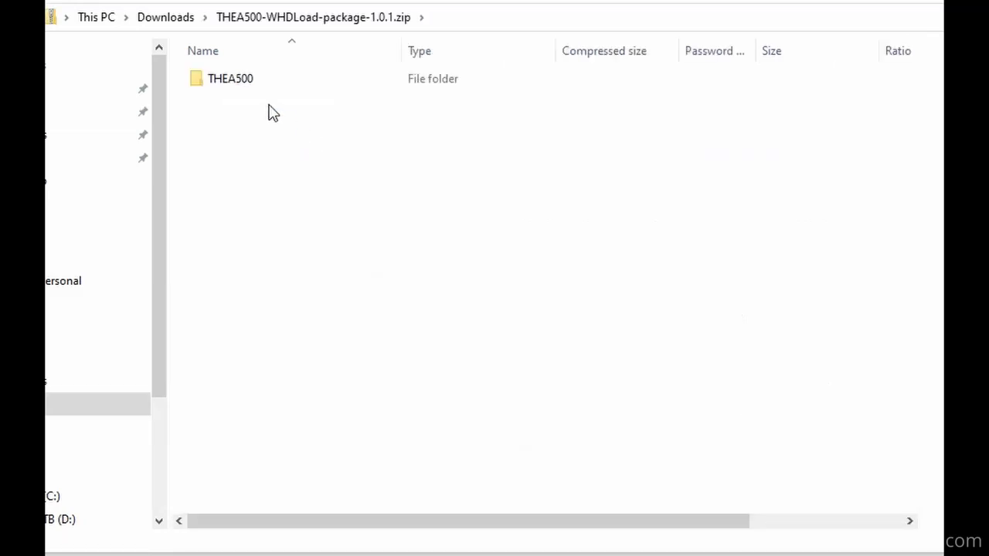
left_click(236, 75)
right_click(245, 81)
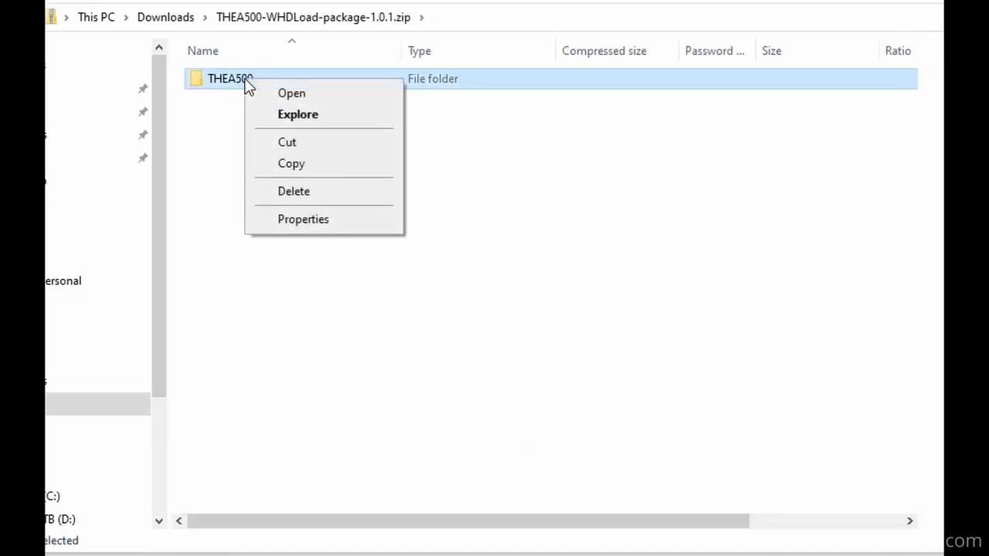
left_click(291, 165)
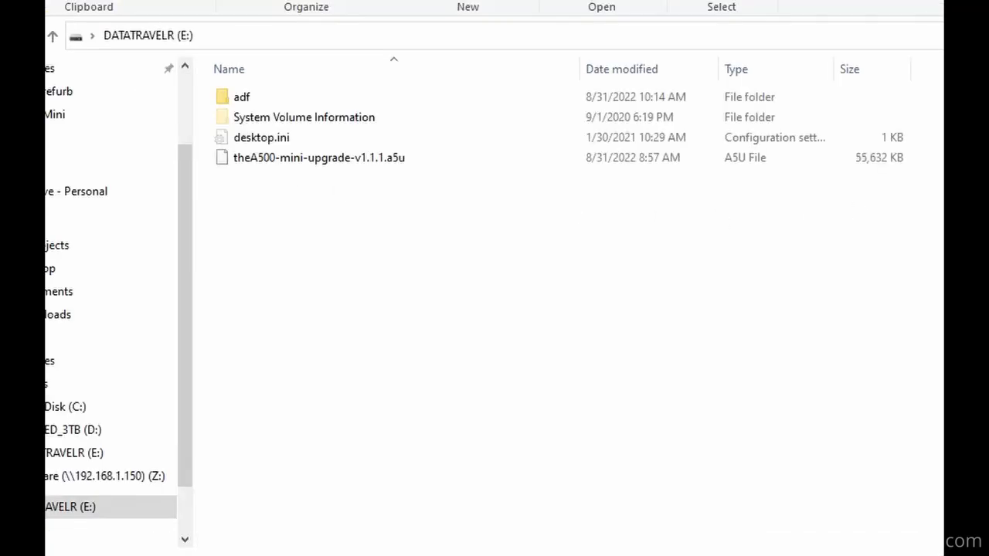
right_click(284, 225)
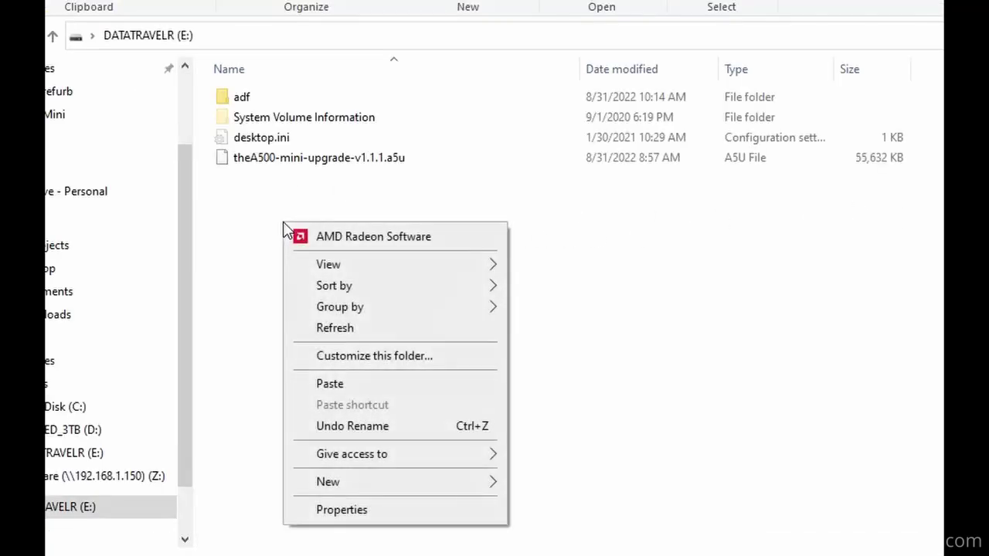
left_click(329, 383)
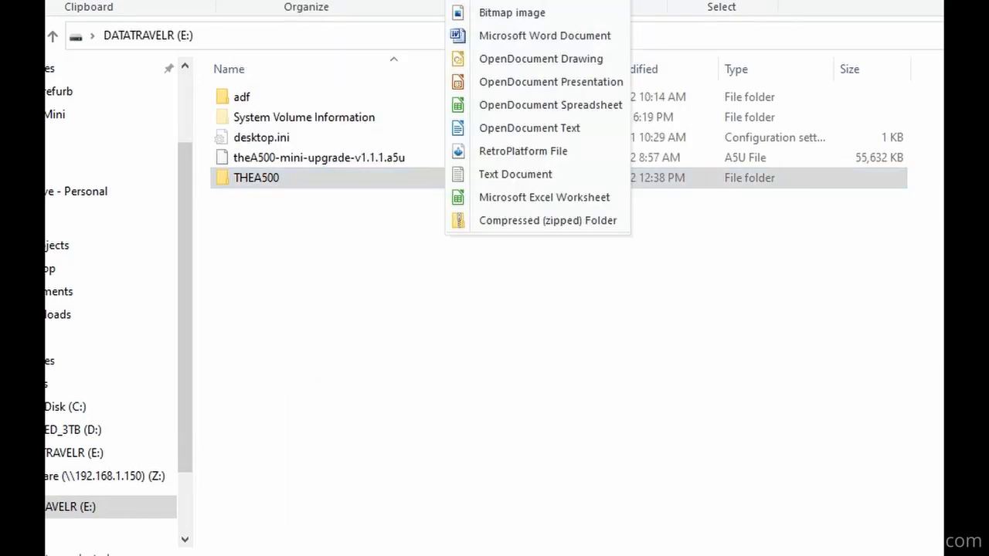
Step: Verify the whdboot contents inside the copied THEA500 folder, return to the root and eject the stick
double_click(255, 178)
double_click(256, 96)
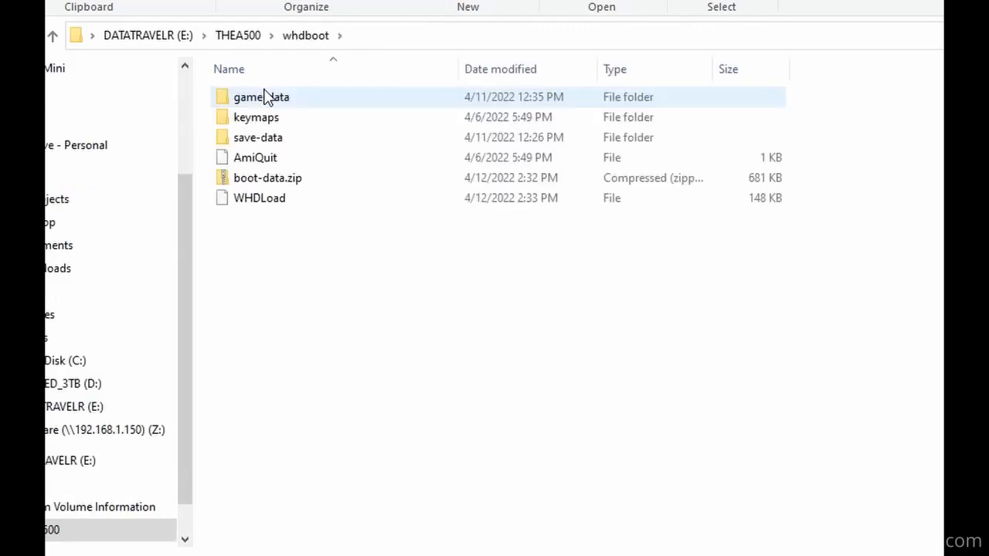
left_click(53, 36)
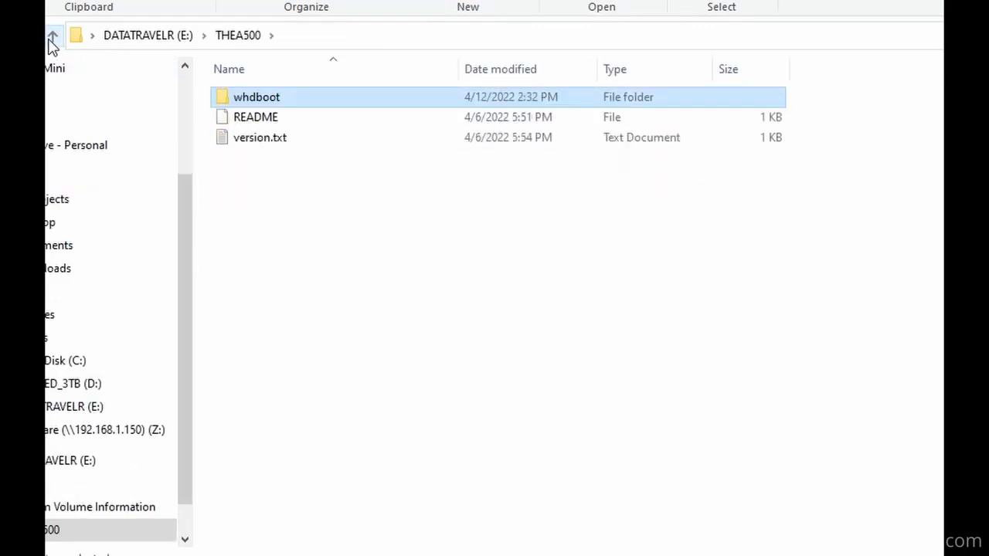
left_click(53, 39)
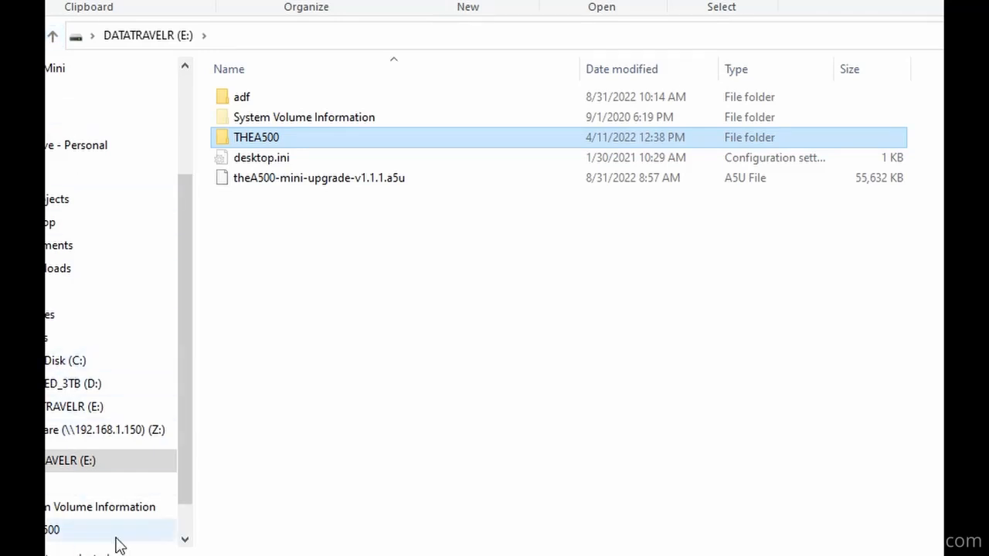
right_click(99, 461)
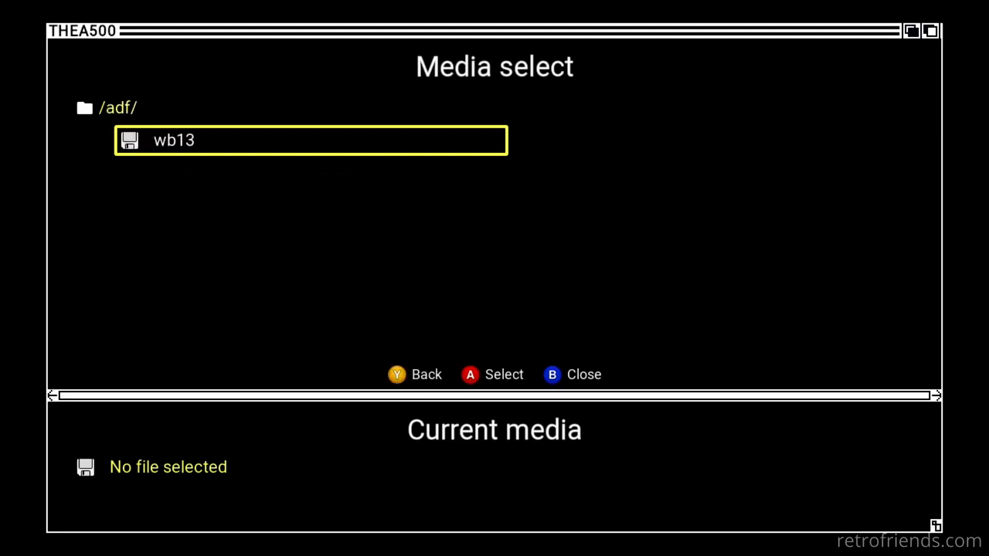
key("Return")
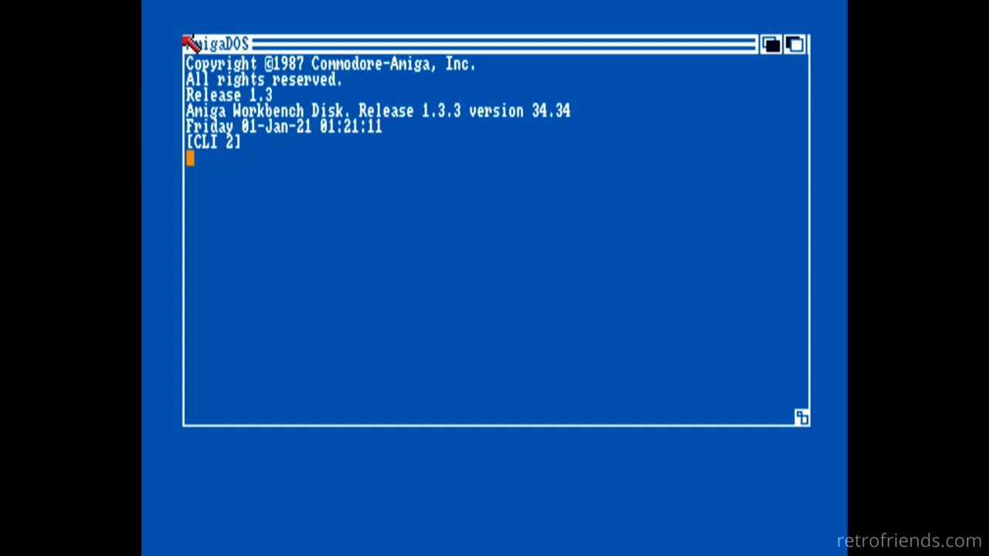
left_click(187, 43)
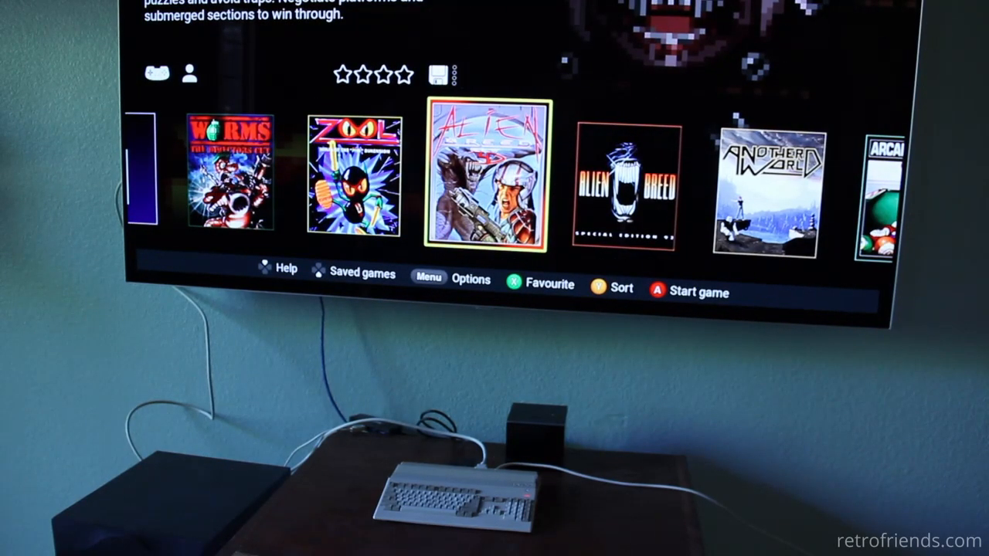
Step: Open USB Media Access from the carousel and enter the THEA500/ folder of WHDLoad games
key("Left")
key("Left")
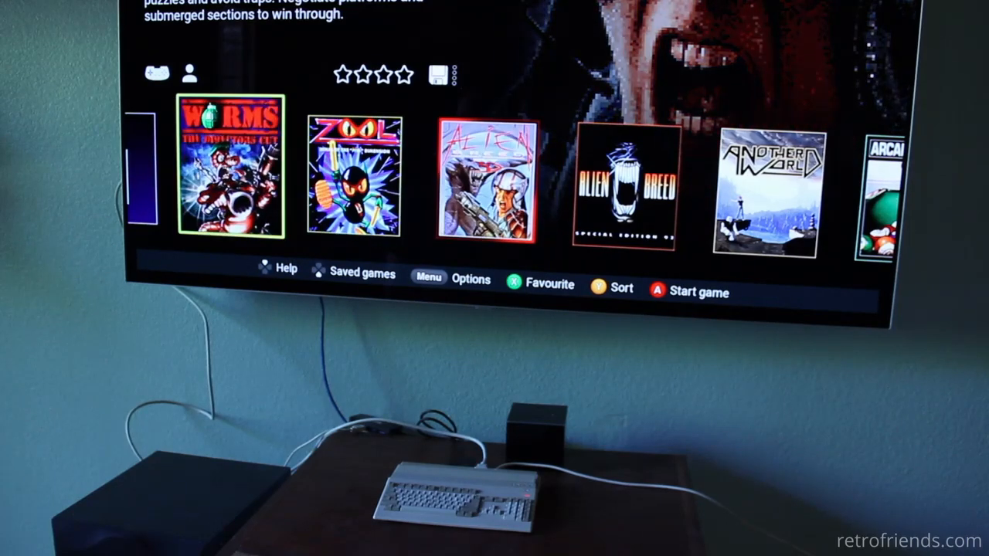
key("Left")
key("Return")
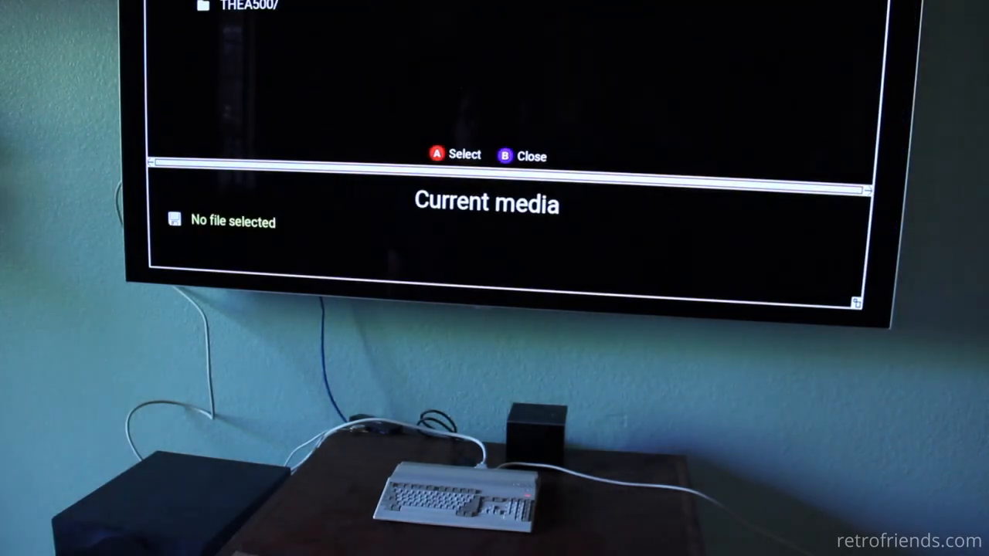
key("Return")
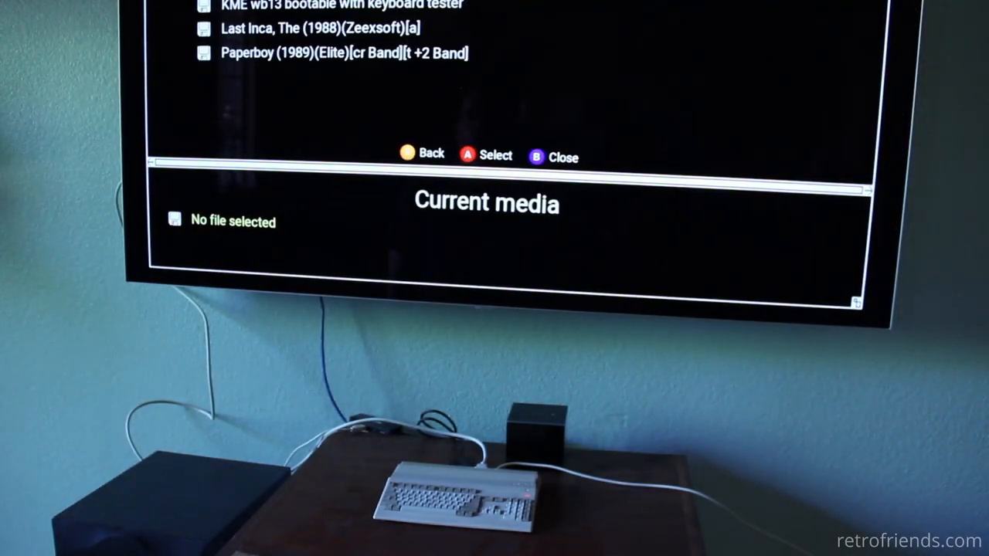